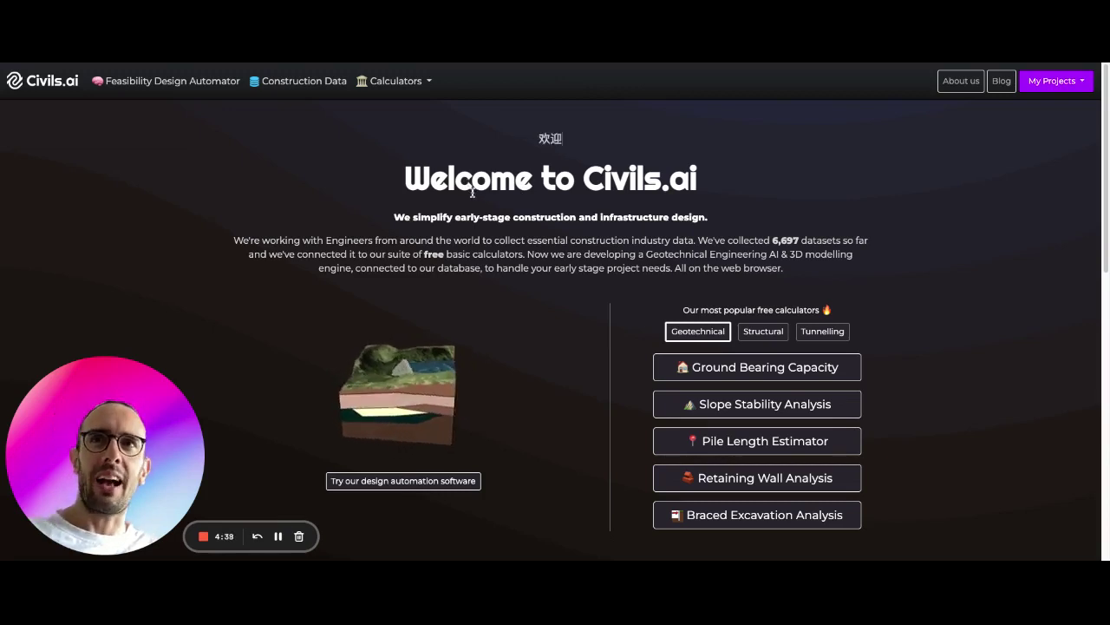
# Show the Civils.ai overview of 21 free civil engineering calculators
pyautogui.click(388, 82)
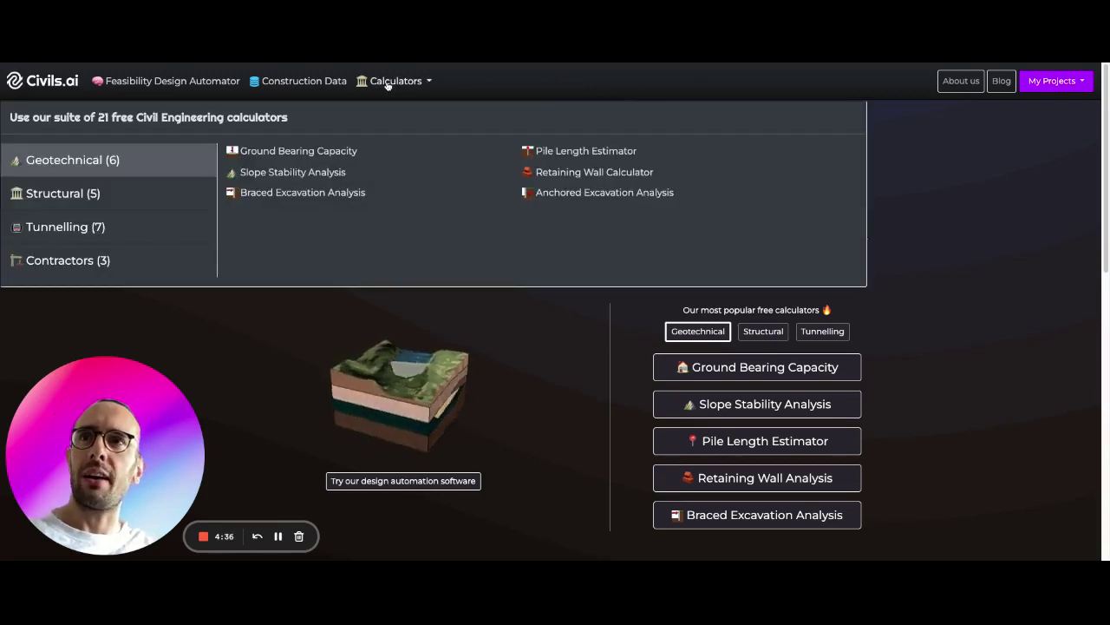
# Open the Concrete Section Designer from the Structural calculator category
pyautogui.click(95, 195)
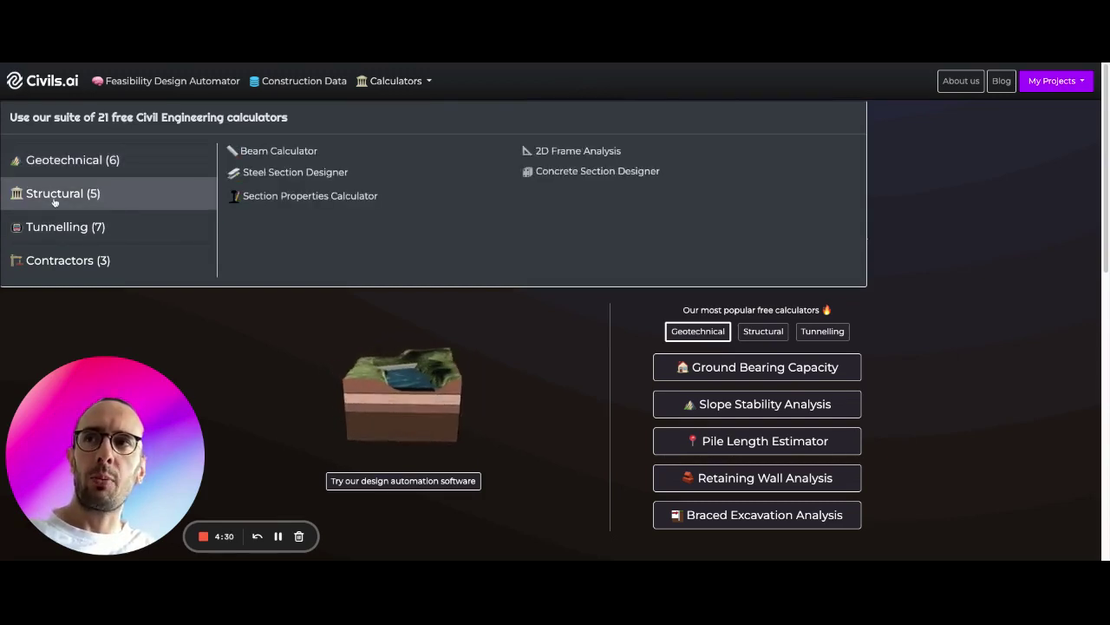
pyautogui.click(575, 172)
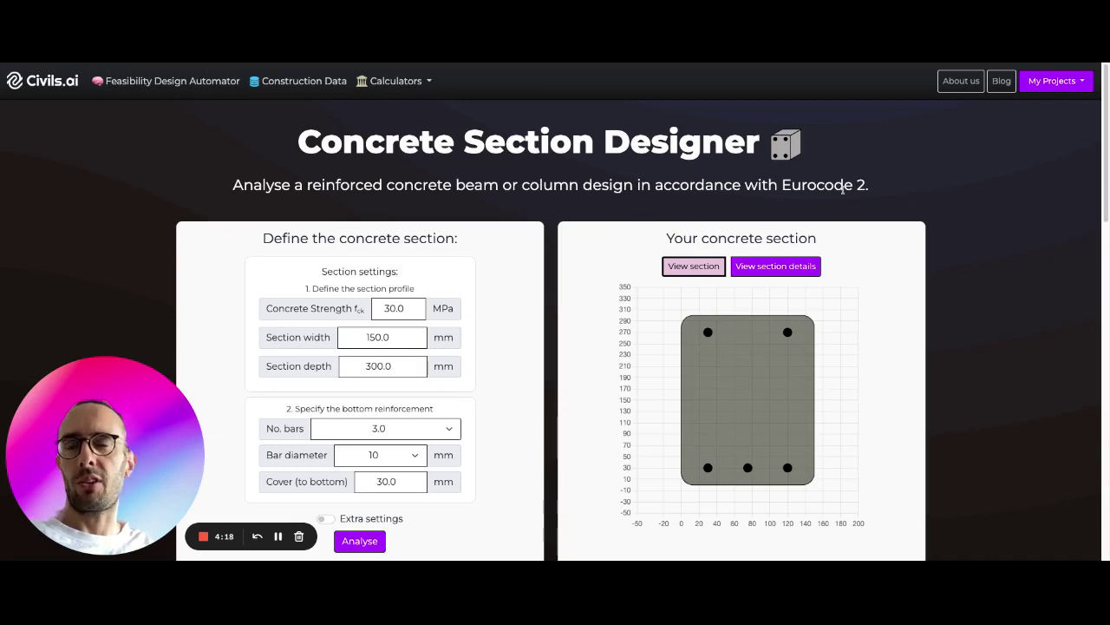
pyautogui.scroll(-1, 999, 239)
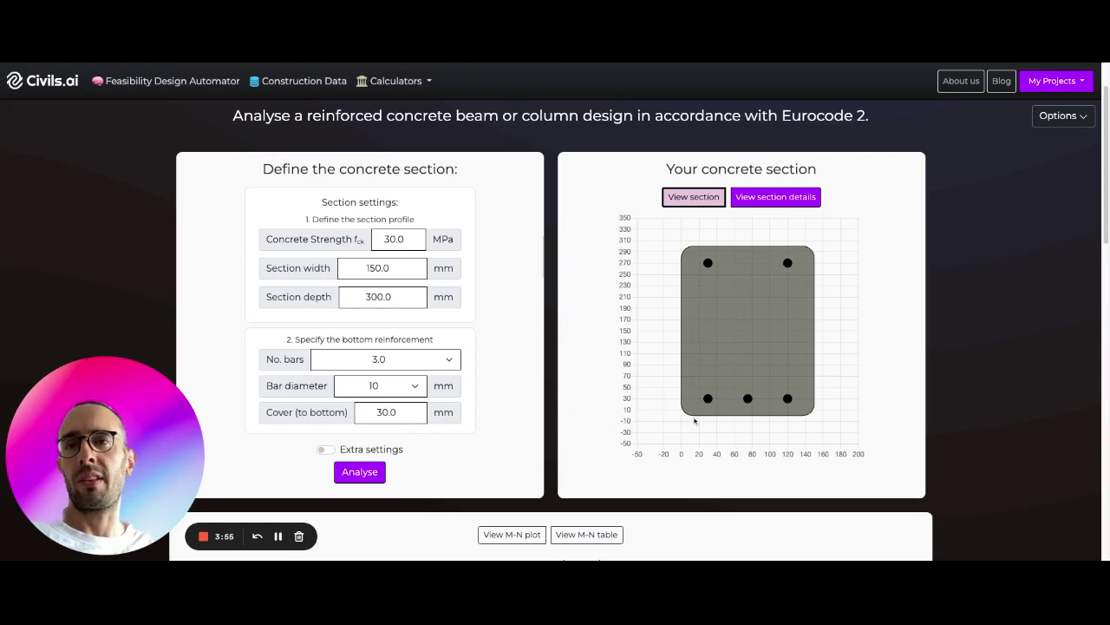
# Enable Extra settings to show 10 mm top bars, 500 MPa steel and 30 mm covers
pyautogui.click(325, 447)
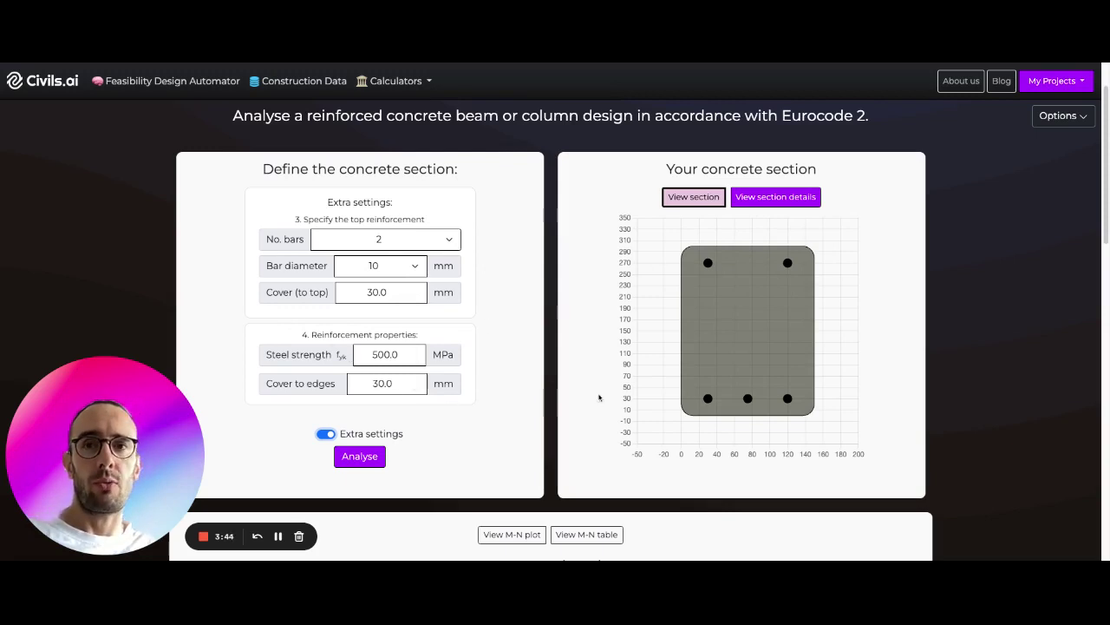
pyautogui.scroll(-2, 545, 371)
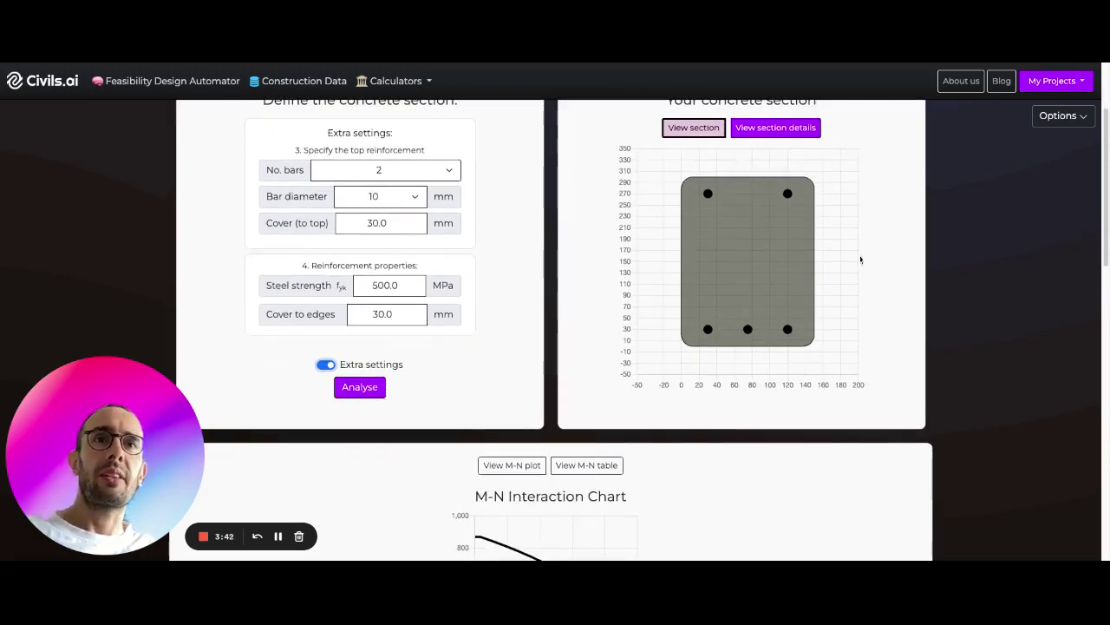
pyautogui.scroll(-3, 595, 389)
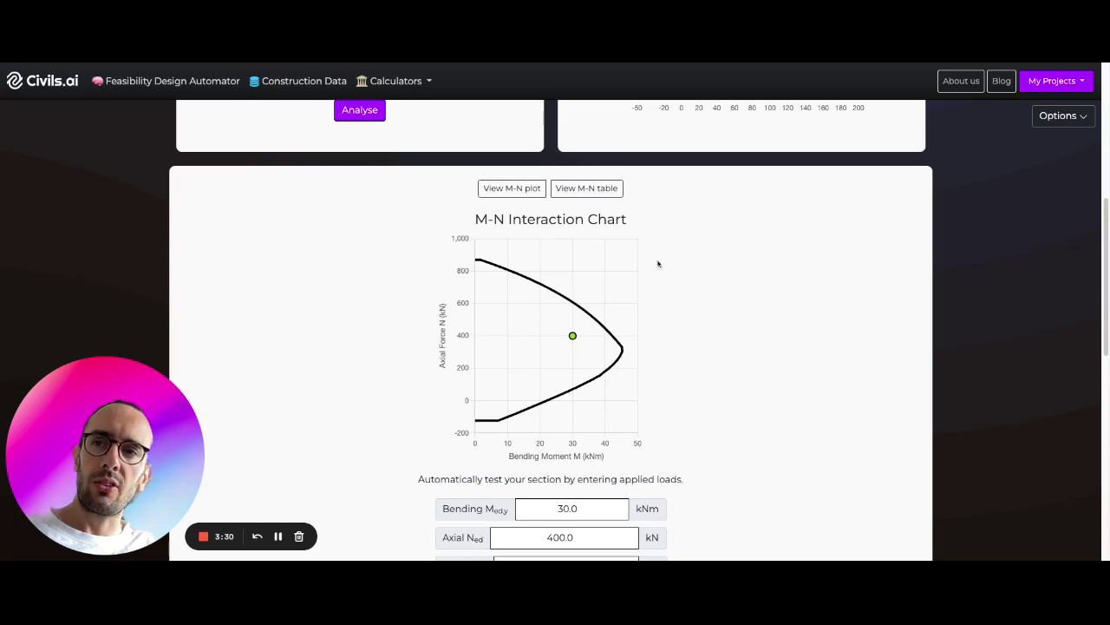
pyautogui.scroll(-3, 686, 361)
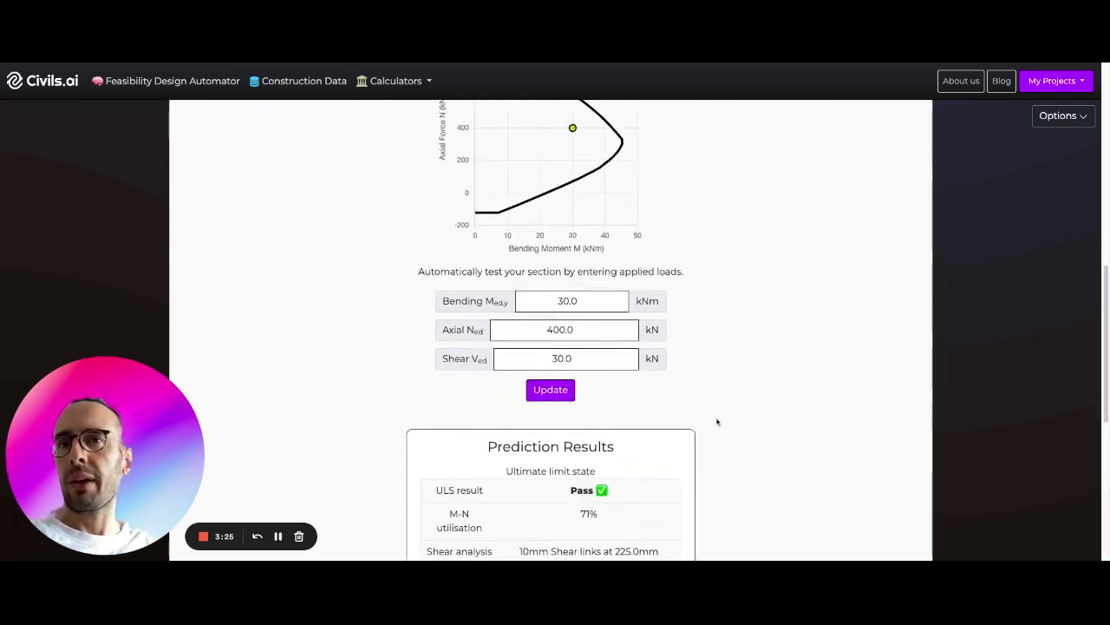
pyautogui.scroll(1, 771, 295)
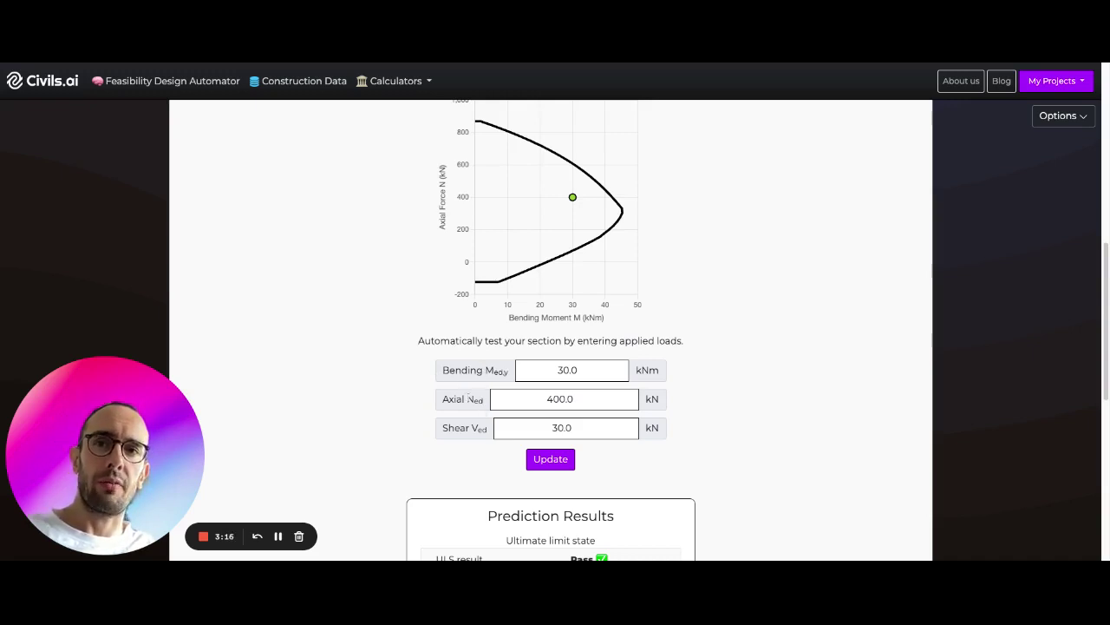
pyautogui.scroll(-3, 369, 380)
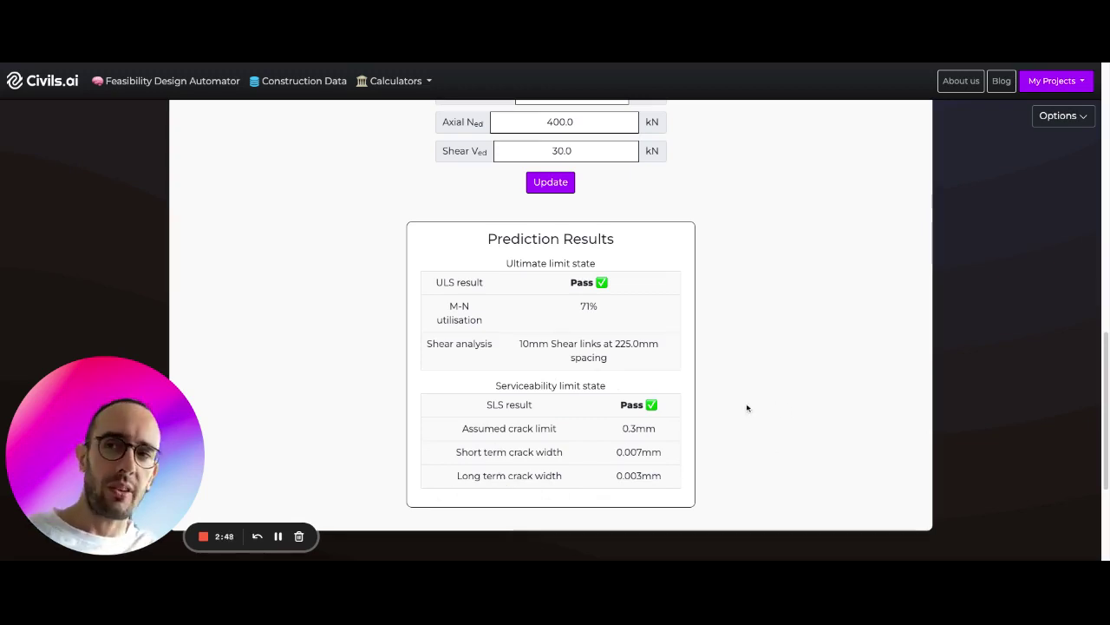
pyautogui.scroll(10, 747, 407)
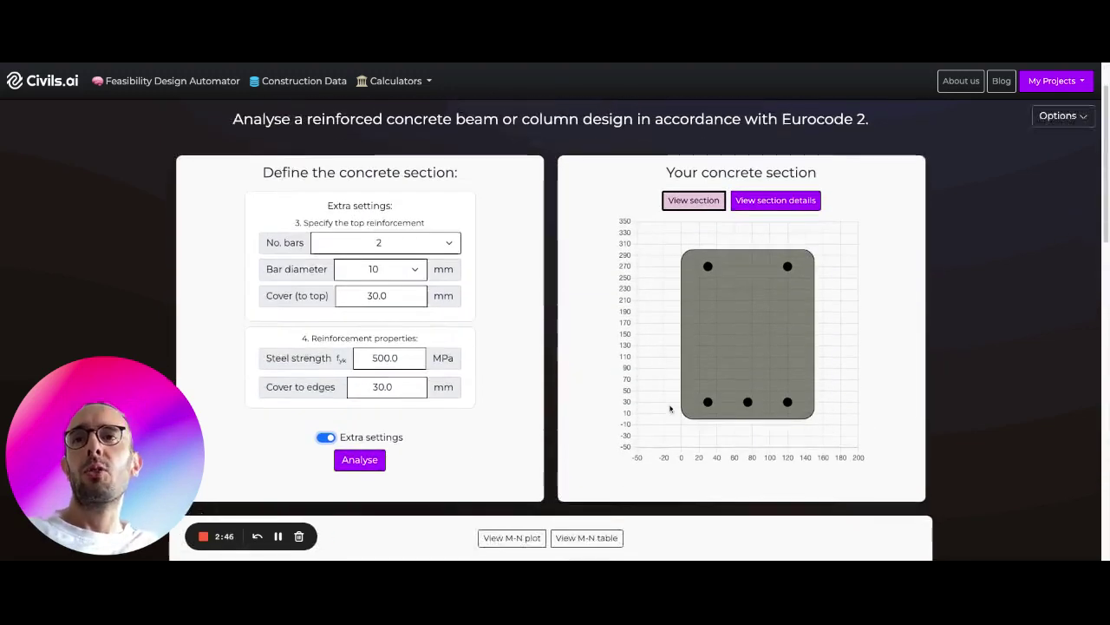
# Set the concrete strength fck to 50 MPa and re-run the analysis
pyautogui.click(382, 244)
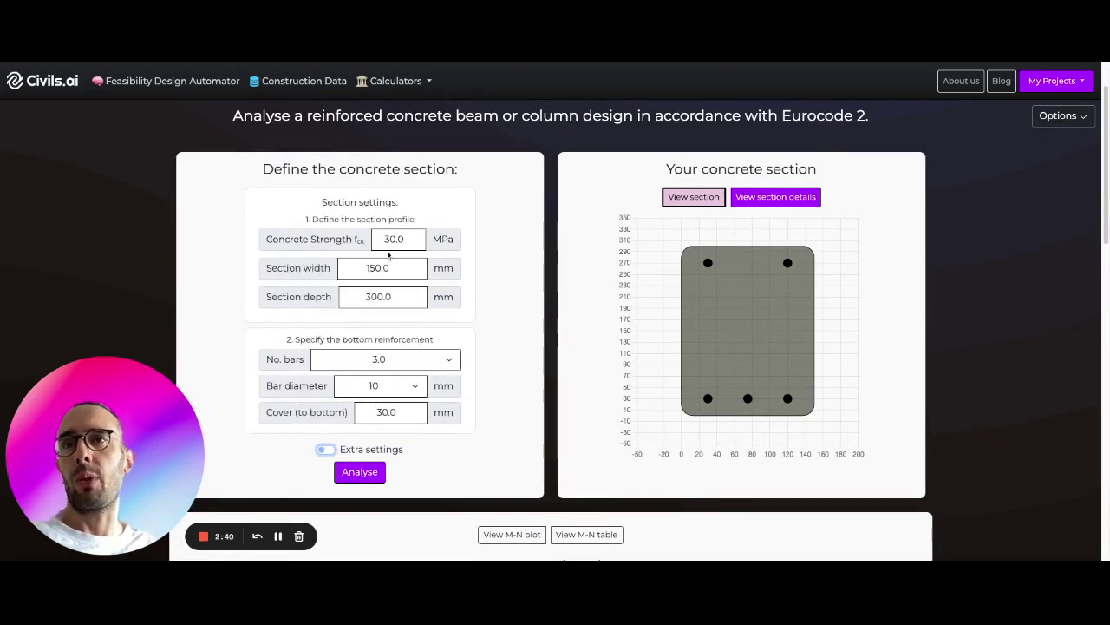
pyautogui.doubleClick(388, 240)
pyautogui.write('50')
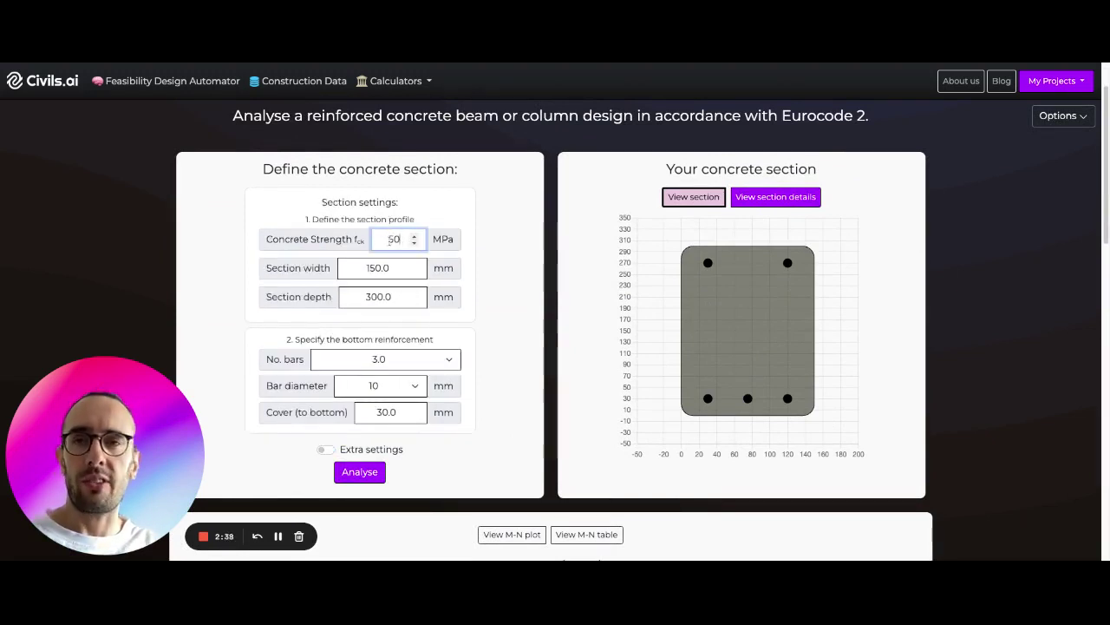
pyautogui.scroll(-1, 398, 256)
pyautogui.click(359, 399)
pyautogui.scroll(-2, 757, 331)
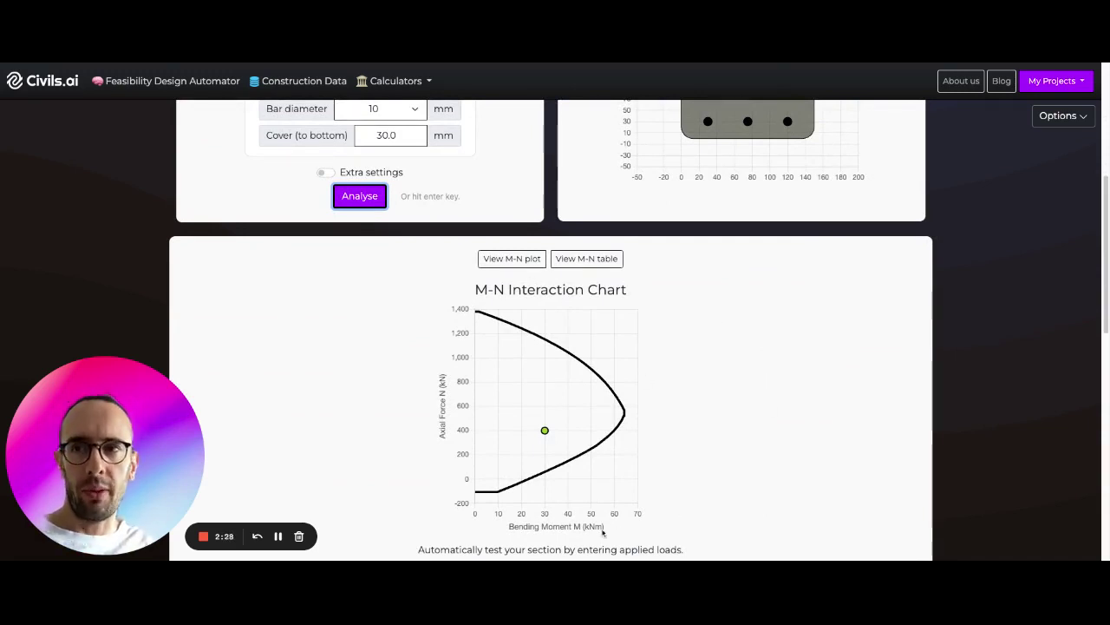
# Go back to the Civils.ai list of free calculators
pyautogui.scroll(3, 784, 359)
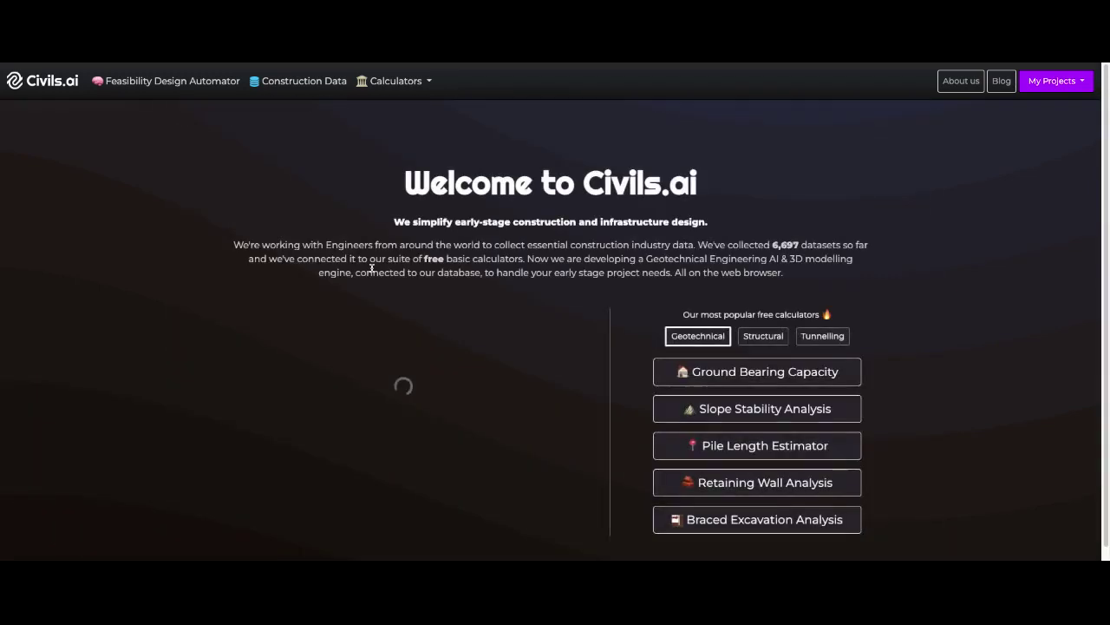
pyautogui.tripleClick(364, 267)
pyautogui.click(371, 82)
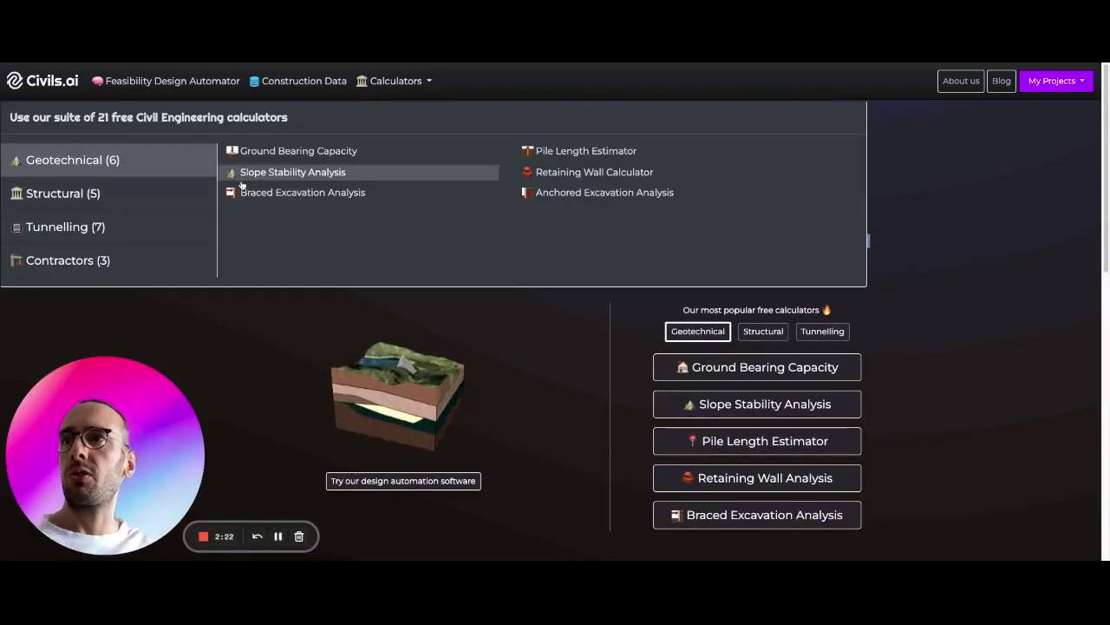
# Reopen the designer, set the section width to 300 mm, and re-analyse
pyautogui.click(136, 200)
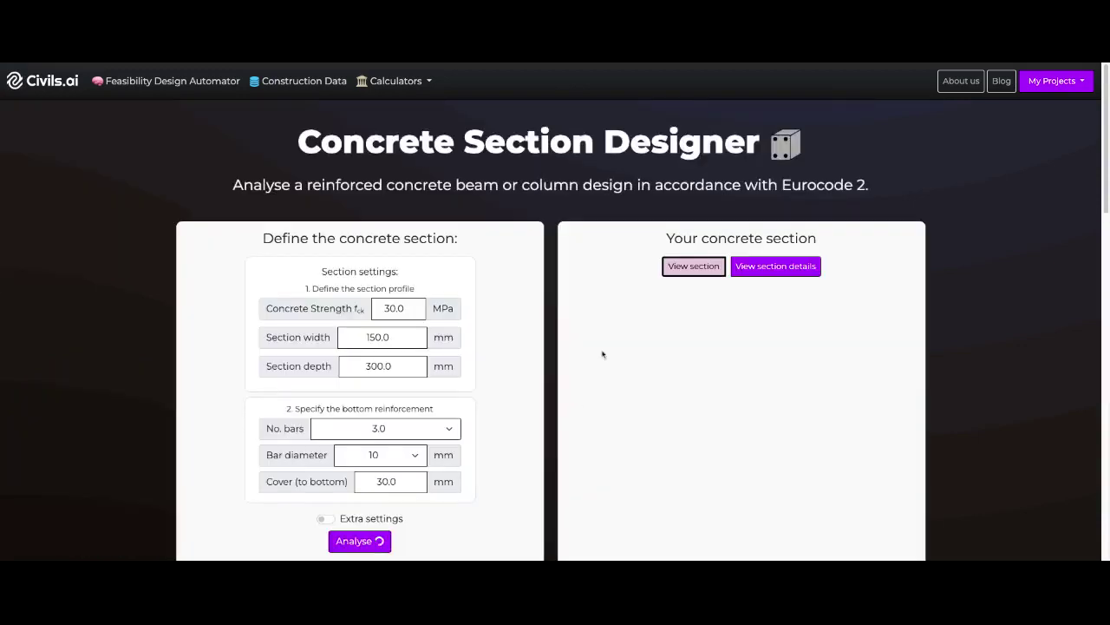
pyautogui.scroll(-1, 577, 351)
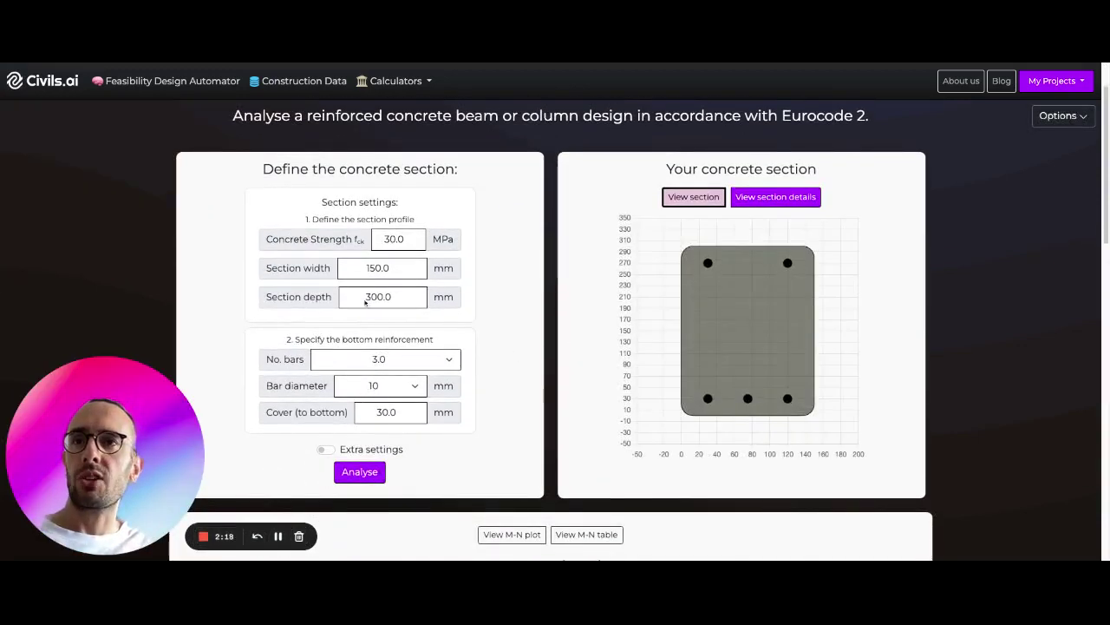
pyautogui.doubleClick(371, 270)
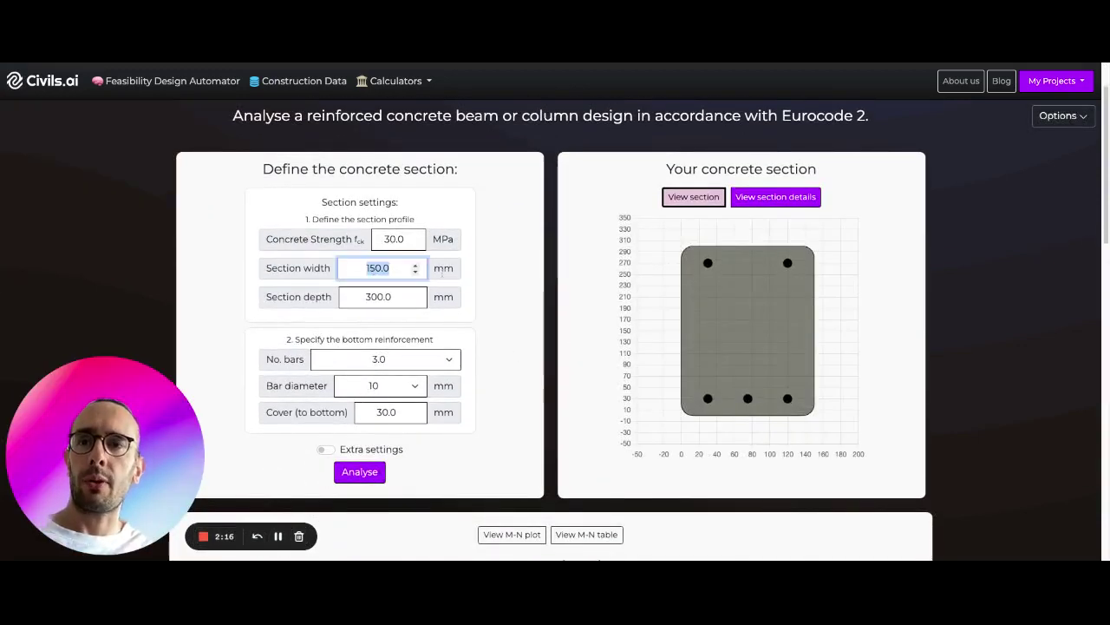
pyautogui.write('300')
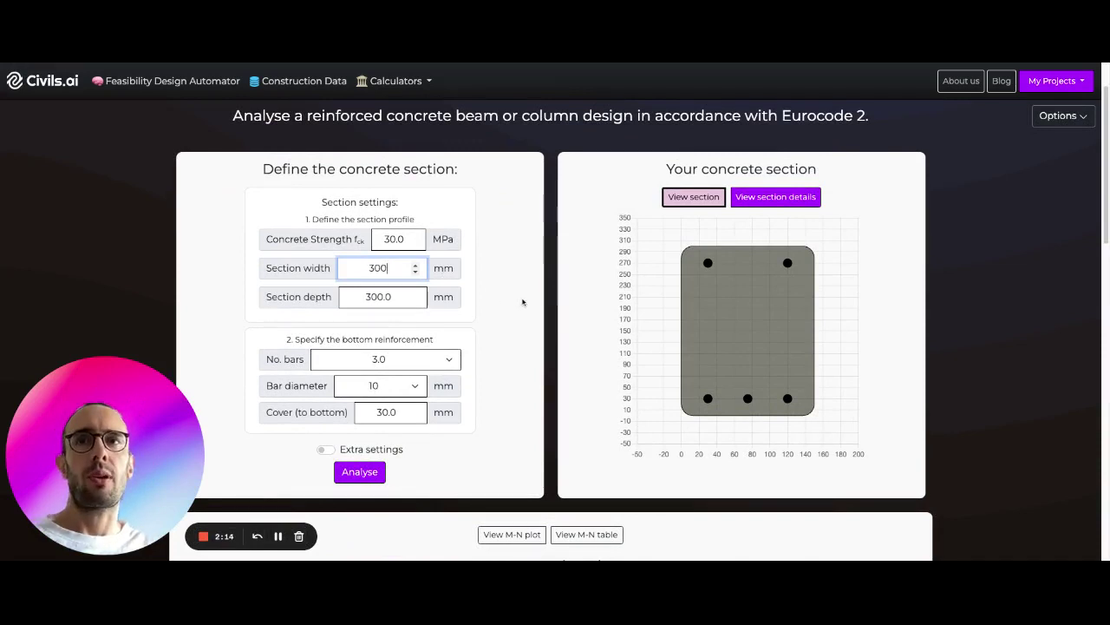
pyautogui.click(524, 300)
pyautogui.scroll(-3, 526, 300)
pyautogui.click(382, 336)
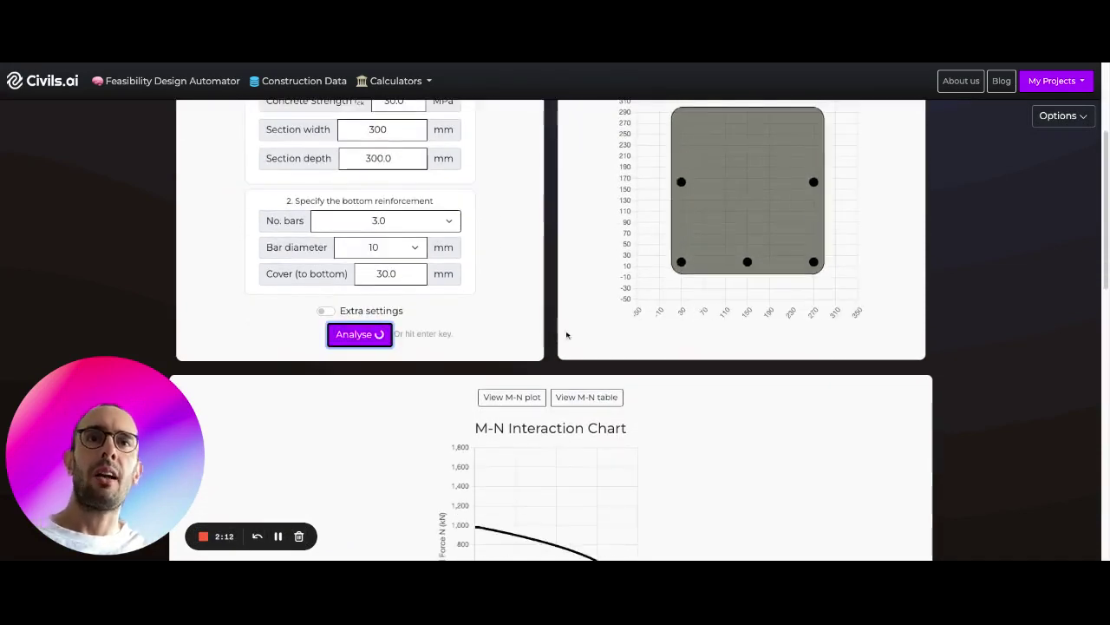
# Show the section details with spacing and 393 mm² total reinforcement
pyautogui.scroll(2, 561, 335)
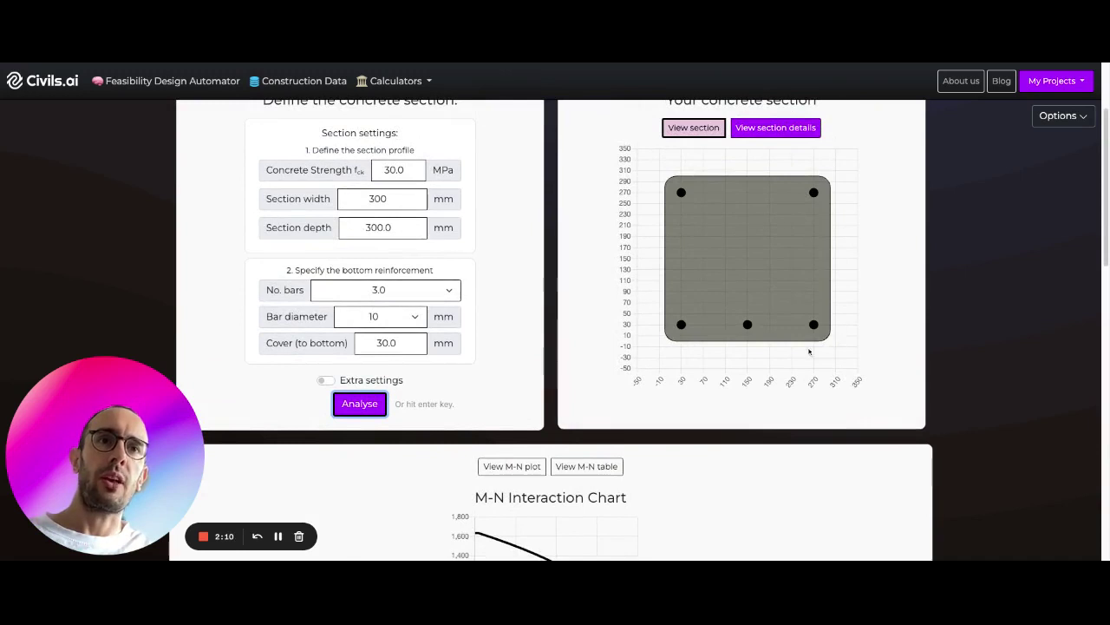
pyautogui.scroll(3, 815, 330)
pyautogui.click(776, 268)
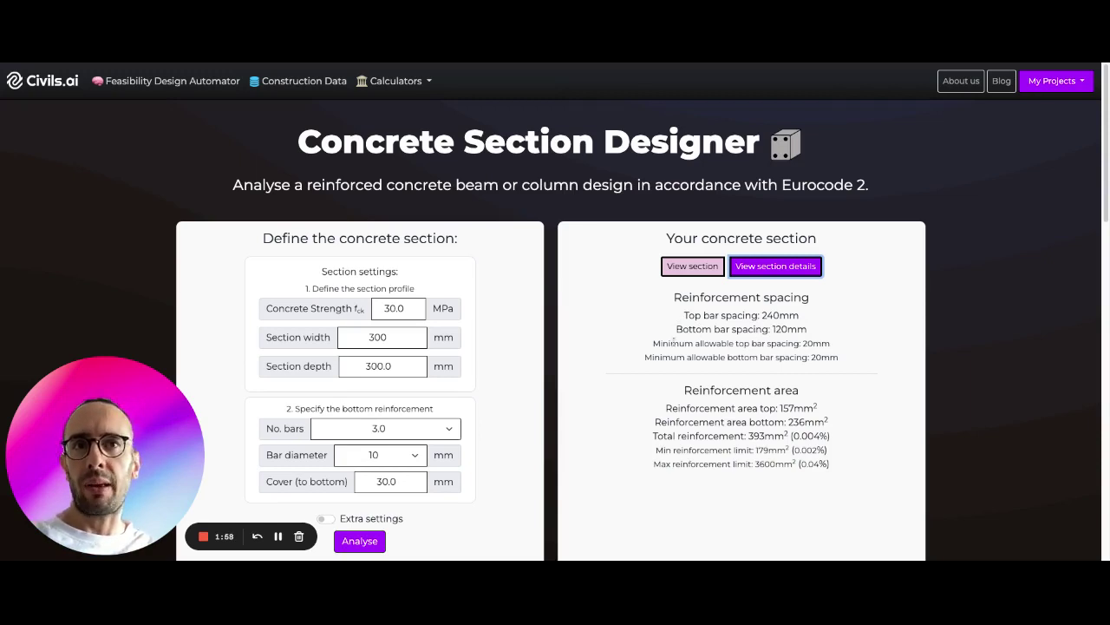
pyautogui.moveTo(654, 342); pyautogui.dragTo(839, 357)
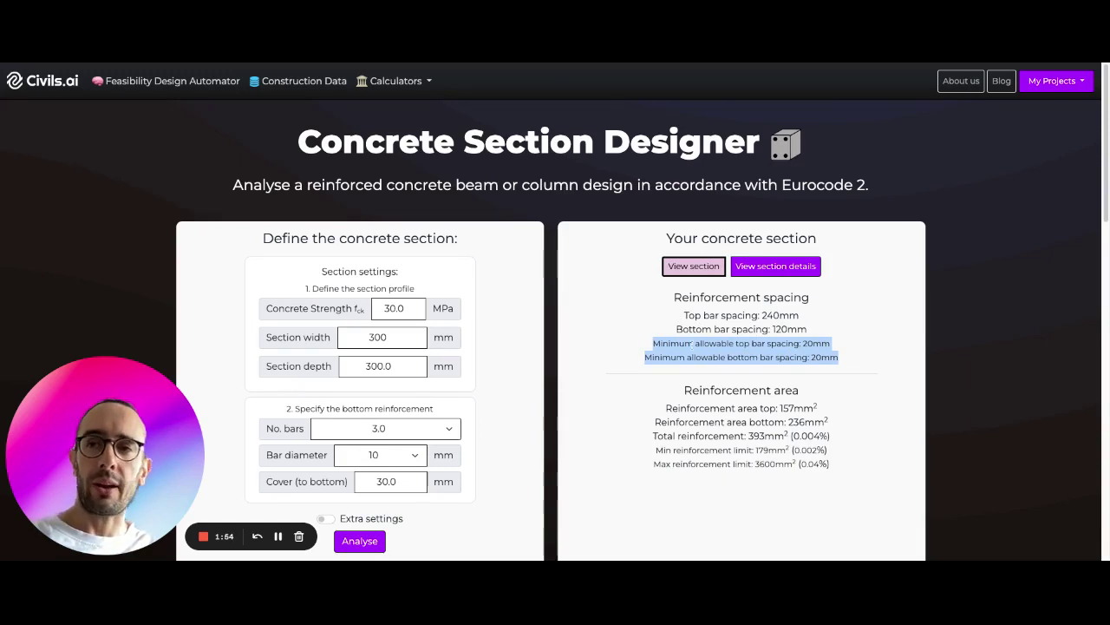
pyautogui.click(869, 361)
pyautogui.scroll(-1, 870, 360)
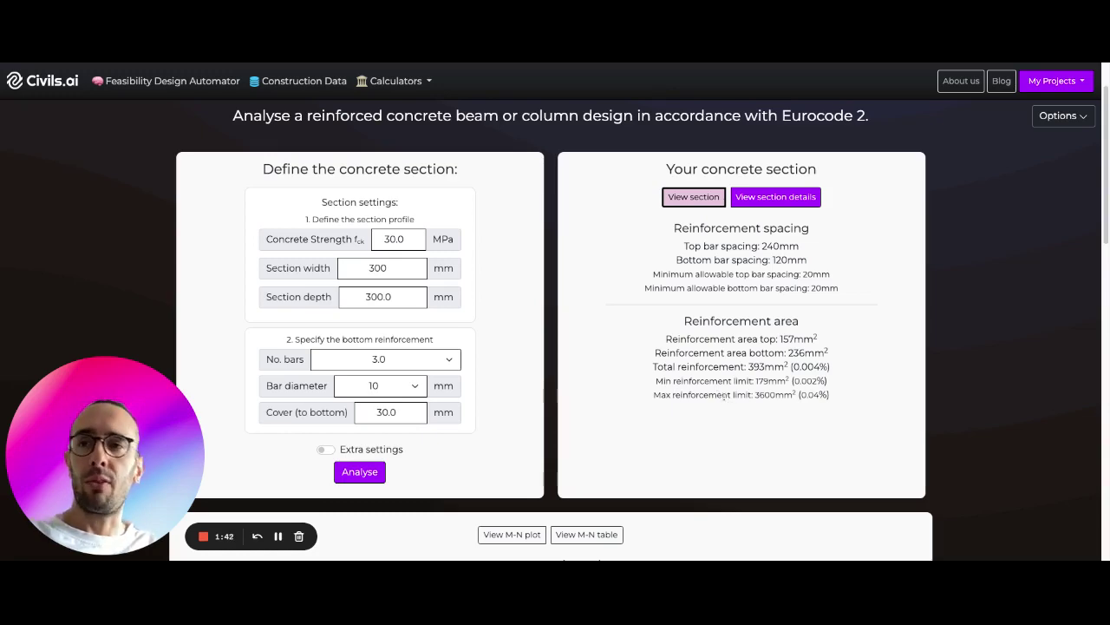
# Change the applied bending moment to 50.0 kNm and re-run the analysis
pyautogui.scroll(-3, 737, 330)
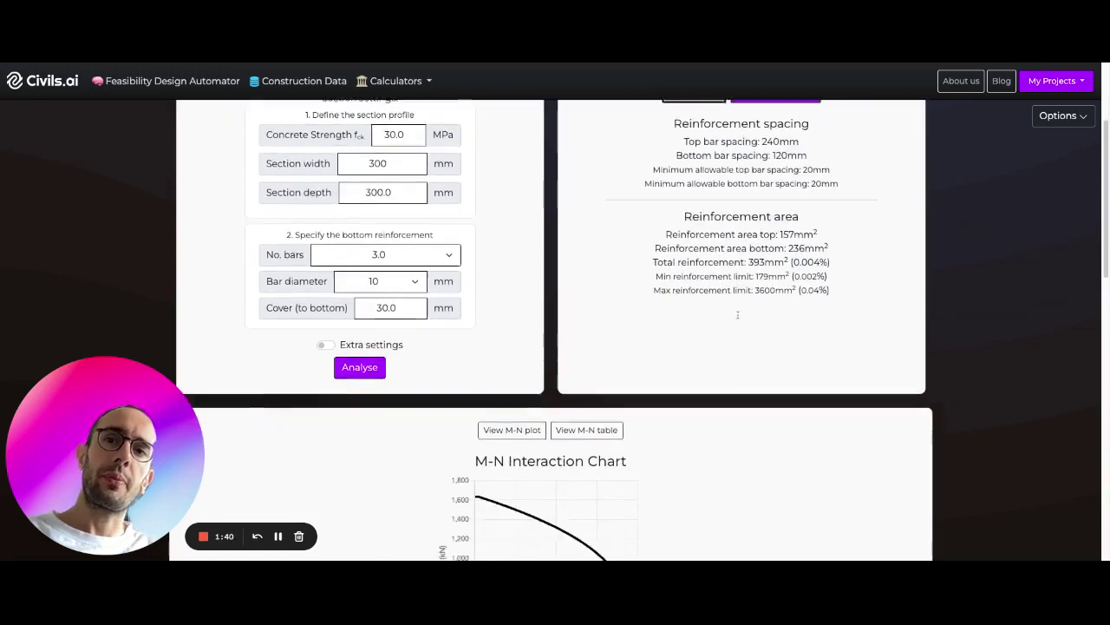
pyautogui.scroll(-2, 769, 356)
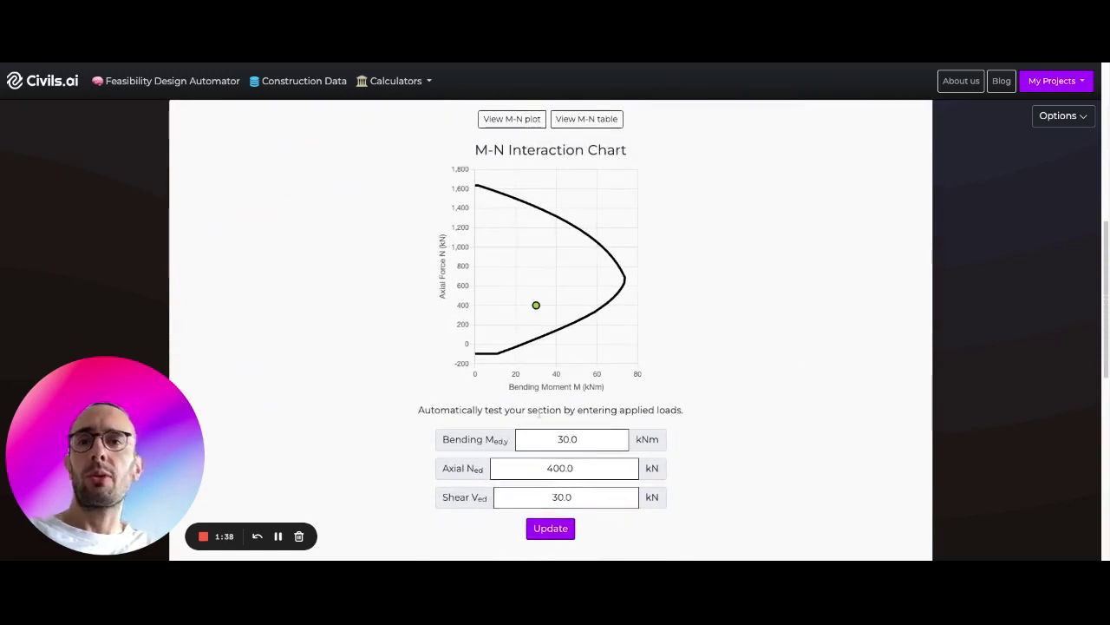
pyautogui.click(561, 439)
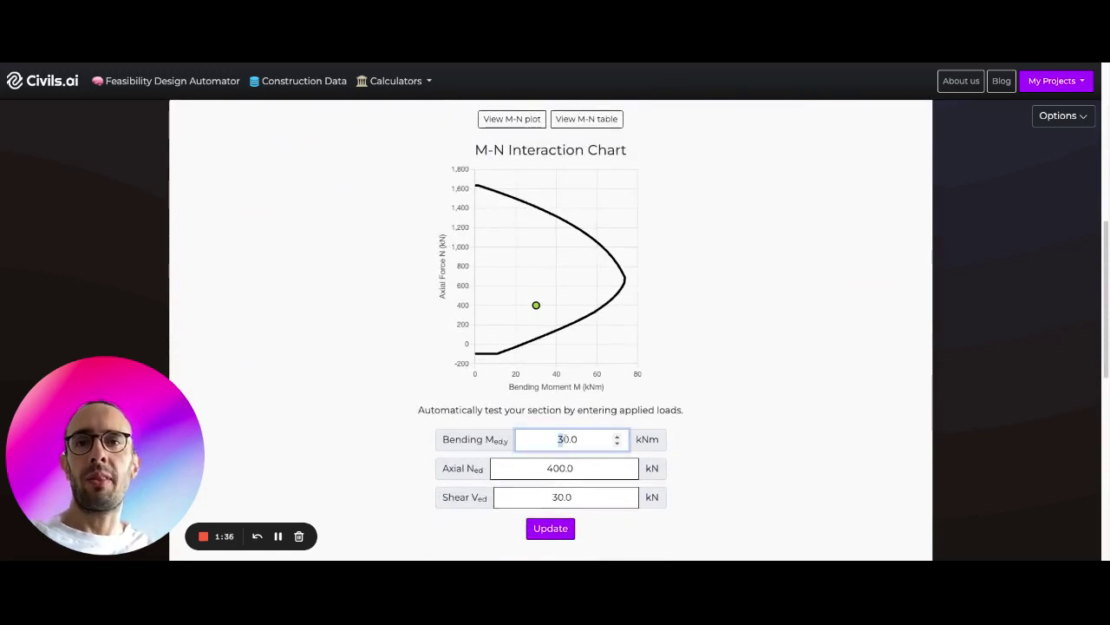
pyautogui.write('5')
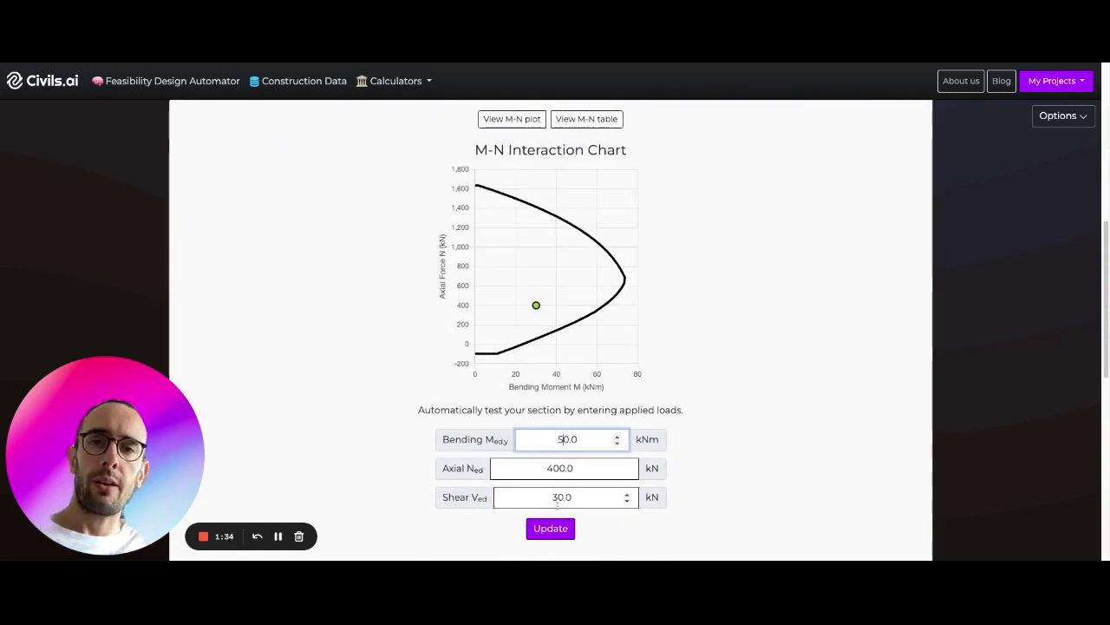
pyautogui.scroll(3, 649, 429)
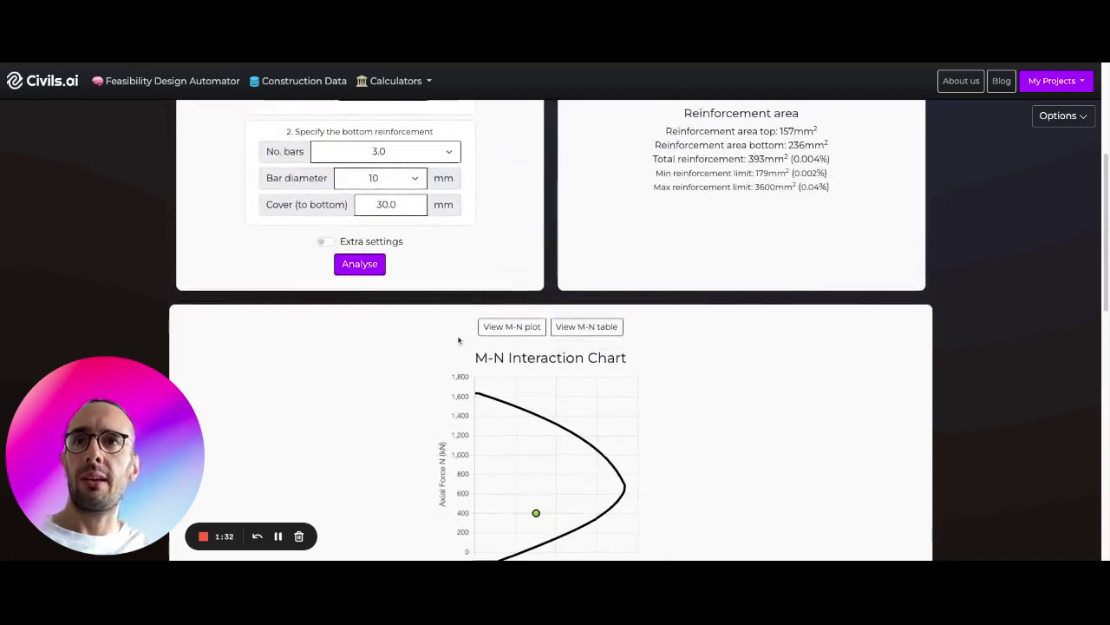
pyautogui.click(361, 267)
# Review the Prediction Results: ULS Pass at 79% and SLS Pass
pyautogui.scroll(-2, 781, 388)
pyautogui.moveTo(577, 377)
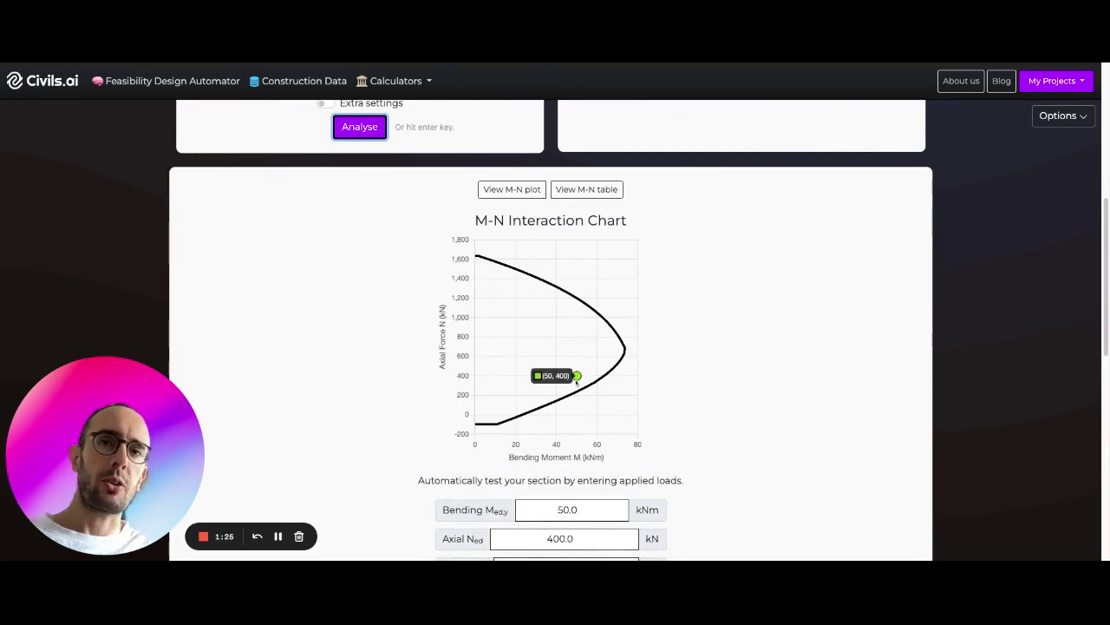
pyautogui.scroll(-1, 813, 401)
pyautogui.scroll(-3, 814, 400)
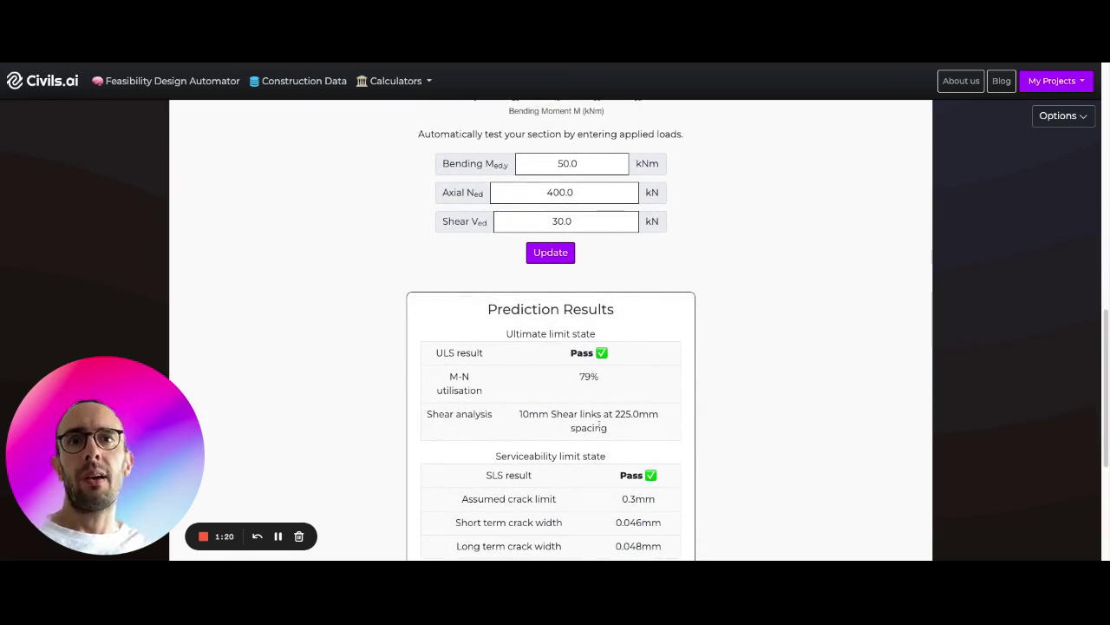
pyautogui.scroll(-1, 597, 400)
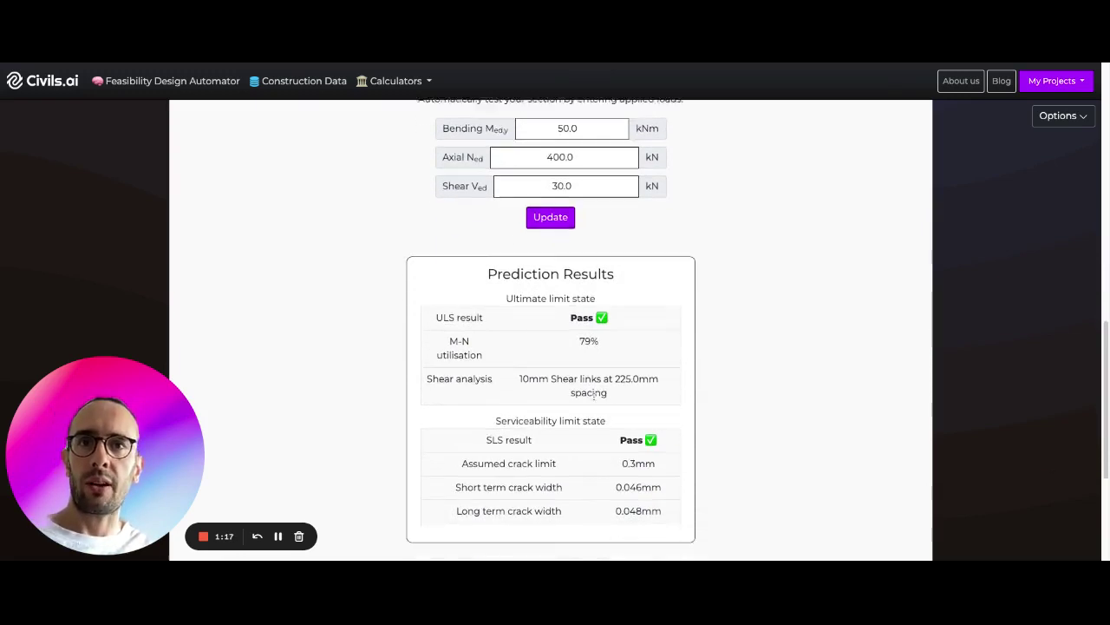
pyautogui.scroll(-1, 595, 399)
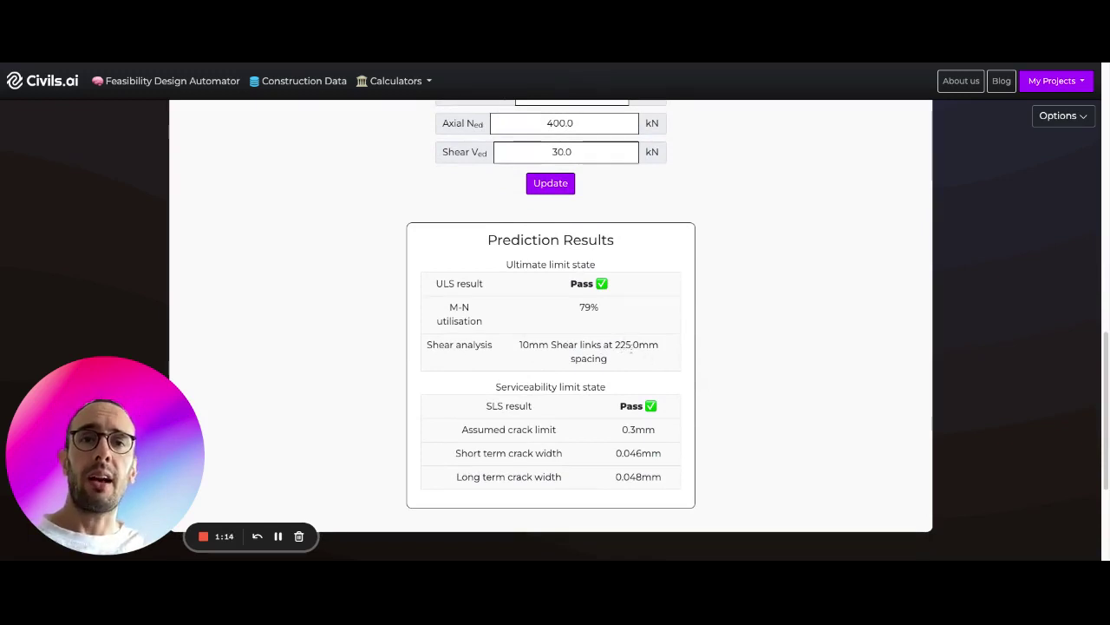
pyautogui.scroll(-1, 521, 360)
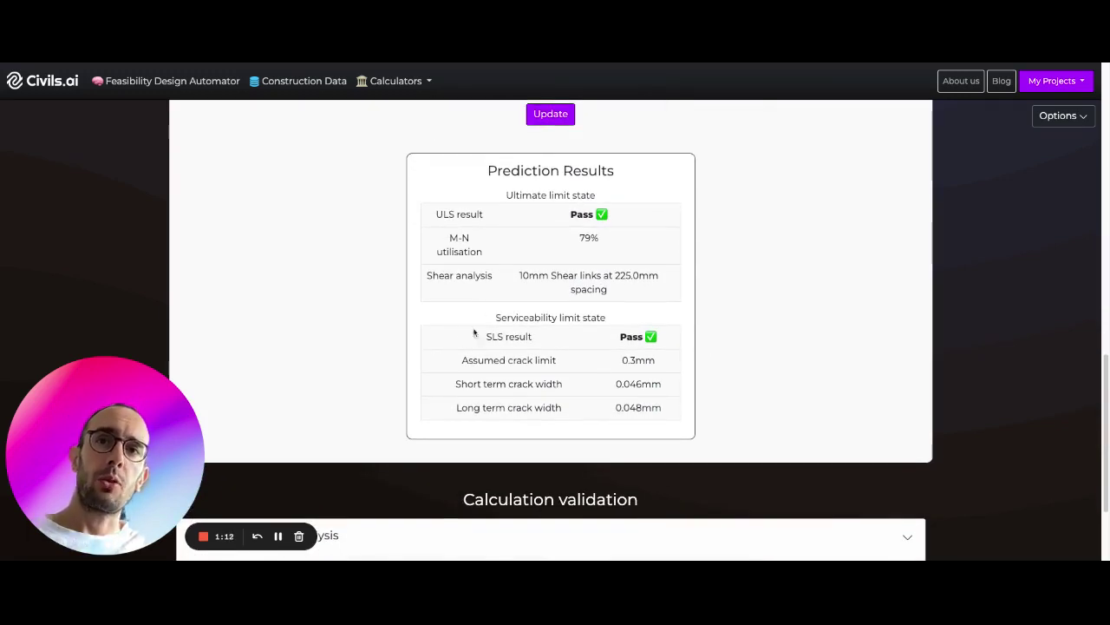